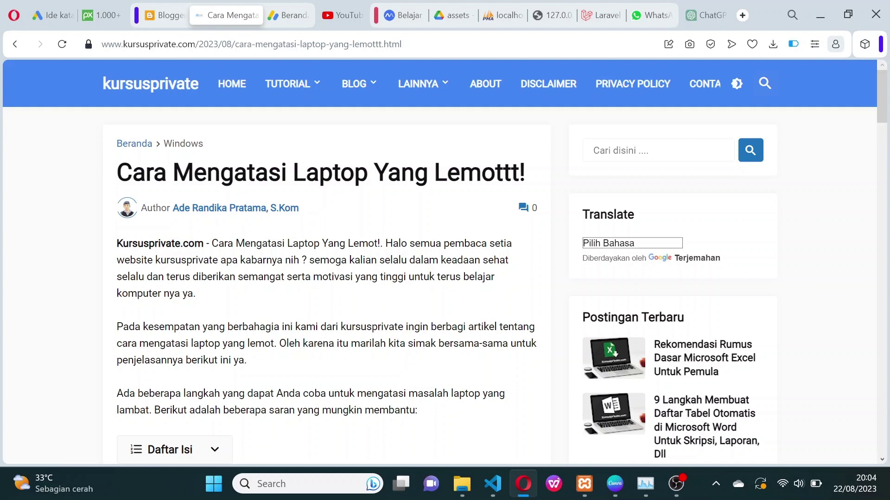
Read the slow-laptop article's introduction and tip 1 on stopping unneeded programs, highlighting the tip's heading and sentences
scroll(440, 262, "down", 1)
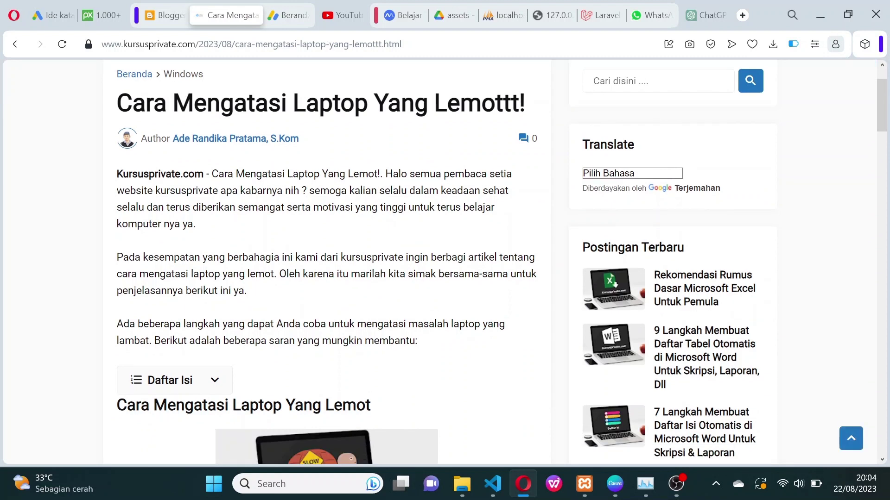
scroll(264, 264, "down", 4)
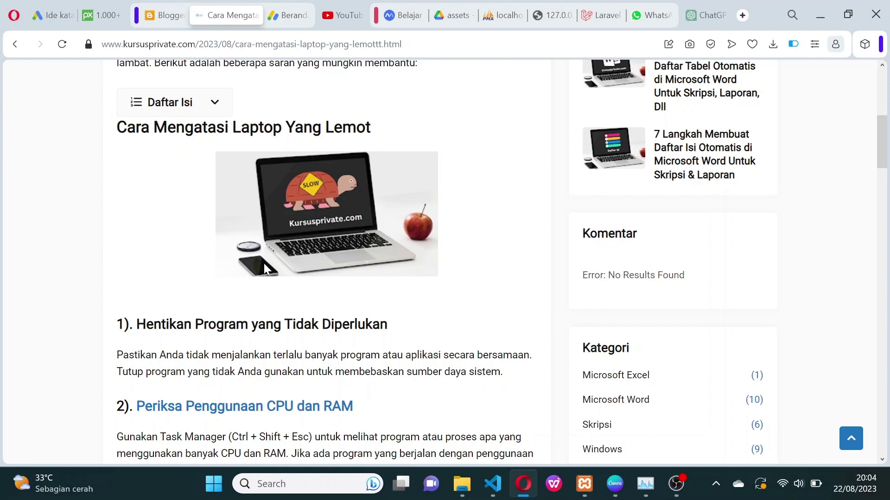
scroll(263, 268, "down", 2)
left_click_drag(136, 255, 395, 260)
left_click(320, 275)
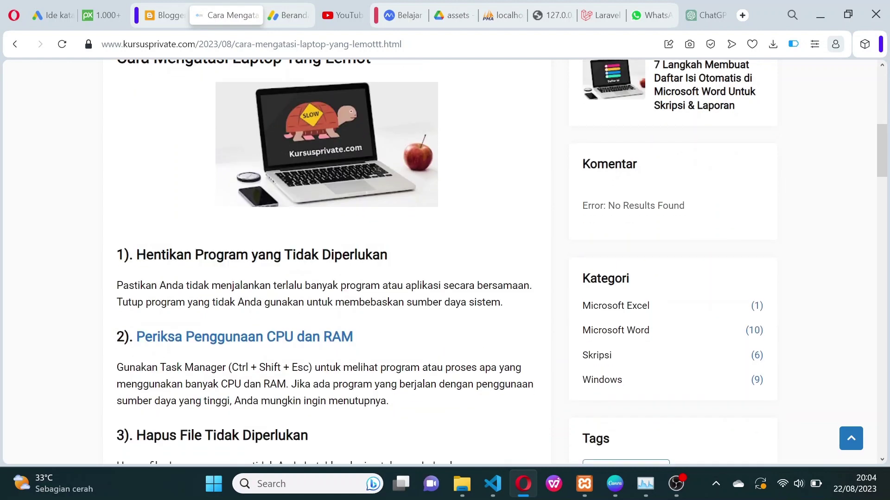
left_click_drag(123, 286, 529, 286)
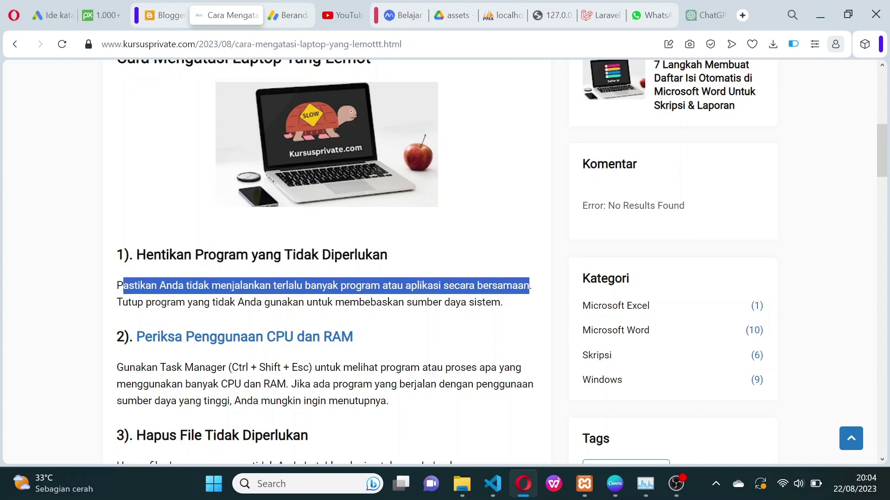
left_click_drag(132, 302, 500, 302)
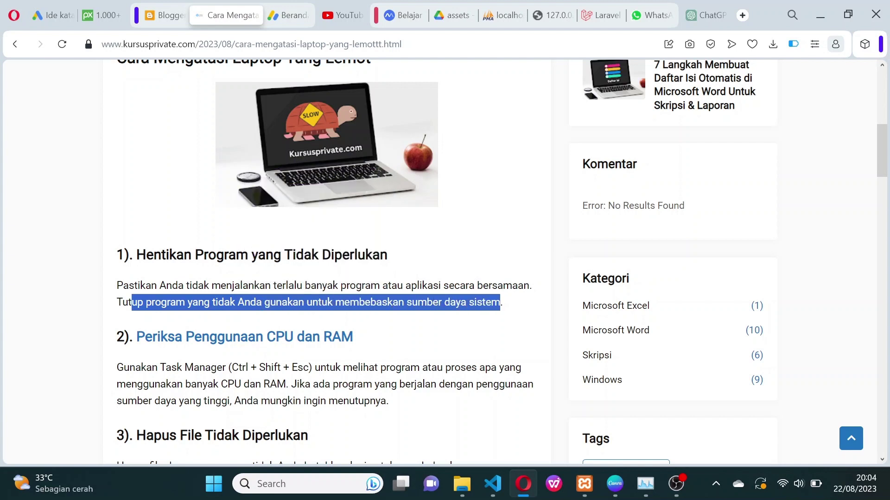
Read tips 2 and 3 on checking CPU and RAM usage and deleting unneeded files, highlighting their headings and text
scroll(244, 273, "down", 1)
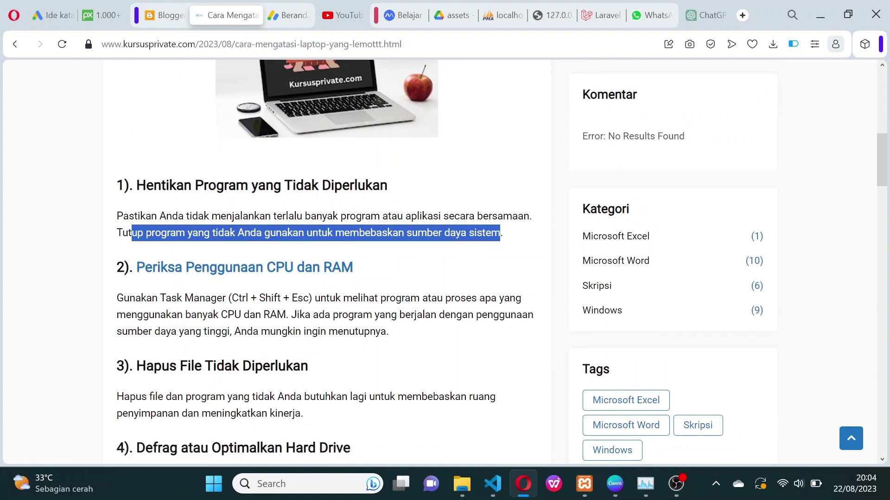
left_click_drag(133, 267, 370, 277)
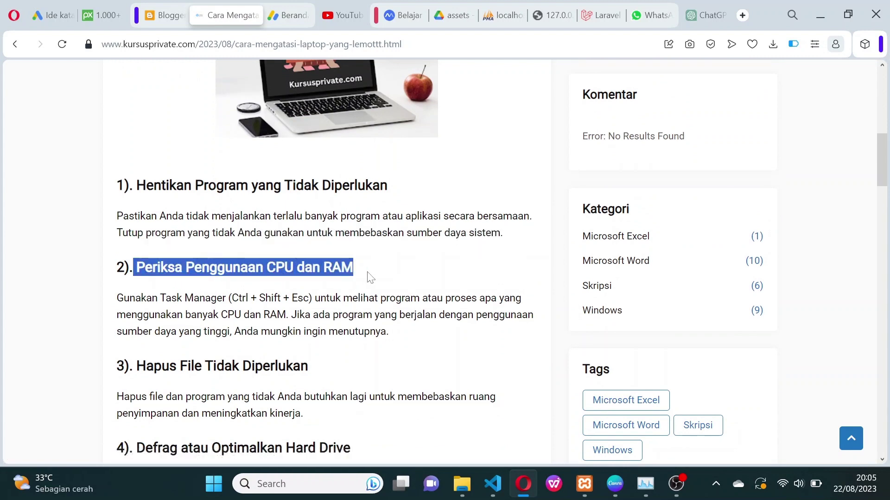
left_click(214, 313)
left_click_drag(117, 298, 395, 346)
scroll(395, 346, "down", 1)
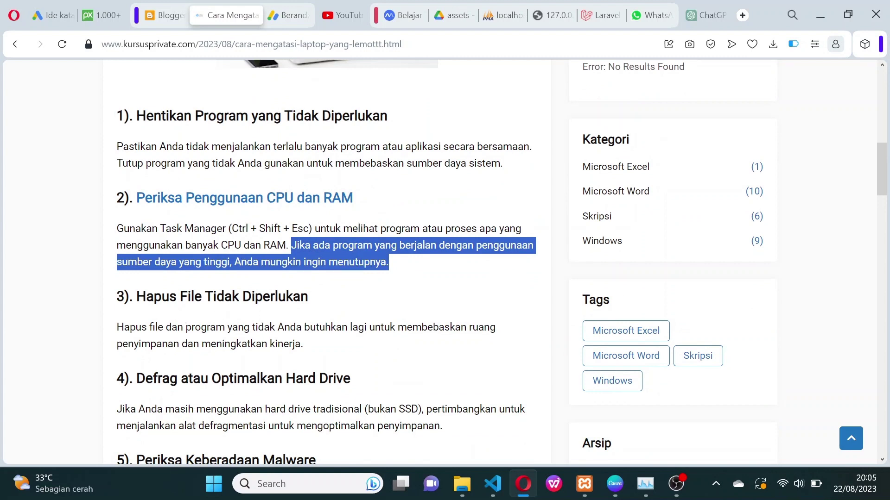
left_click_drag(136, 296, 319, 300)
left_click_drag(116, 328, 237, 328)
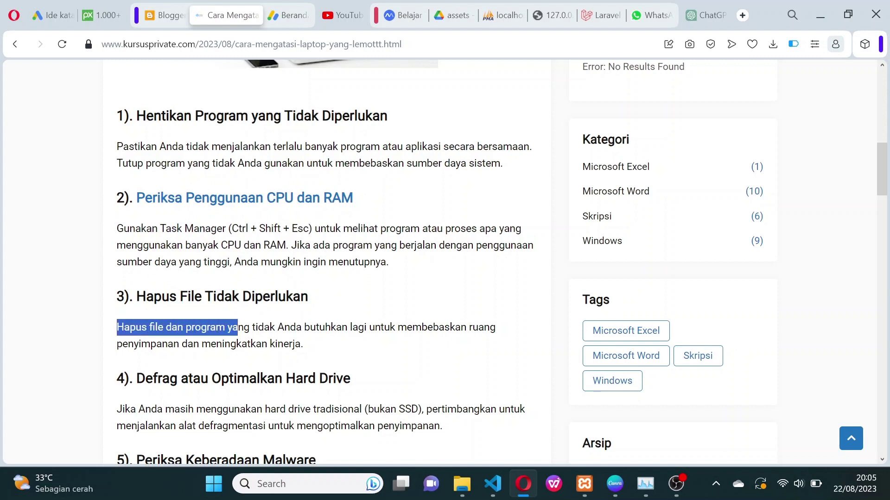
left_click_drag(238, 328, 332, 346)
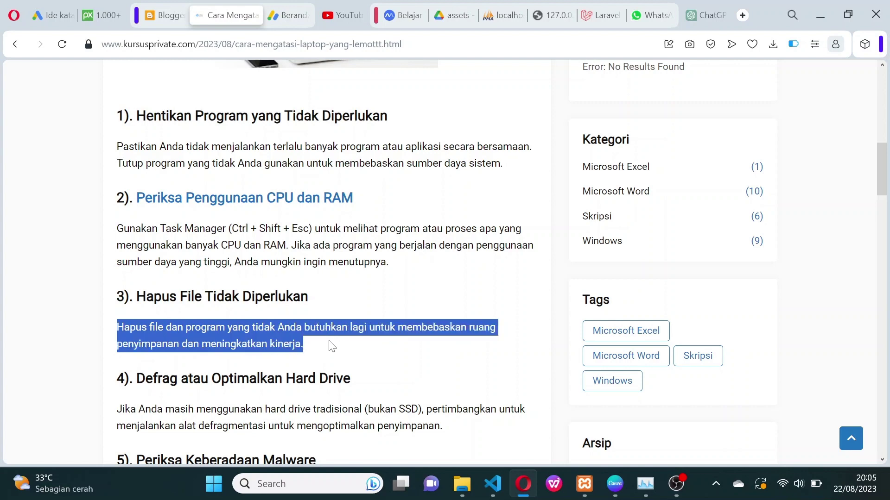
Read tips 4 and 5 on defragmenting the hard drive and checking for malware, highlighting their headings and text
scroll(331, 346, "down", 1)
left_click_drag(136, 309, 361, 314)
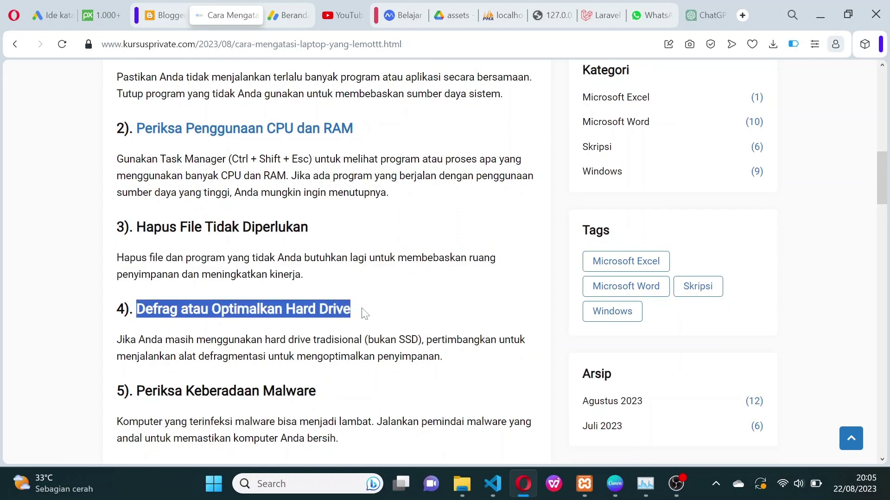
left_click_drag(114, 341, 422, 341)
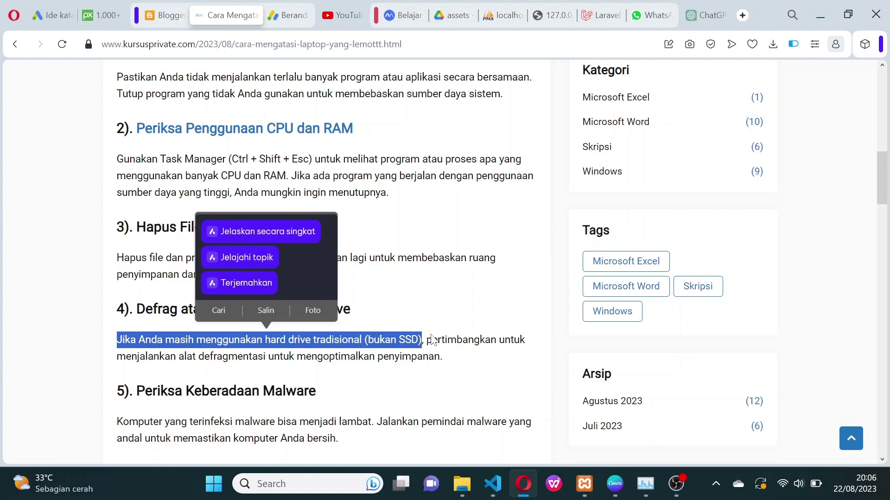
left_click_drag(432, 340, 474, 355)
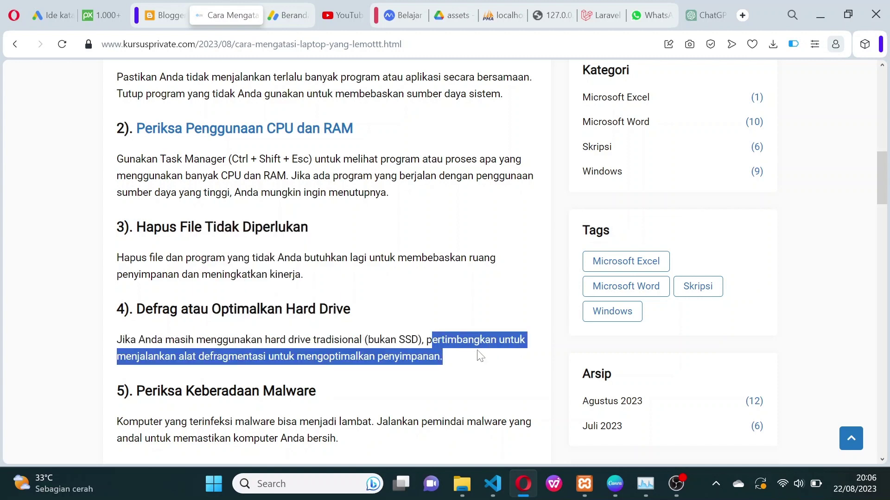
scroll(473, 355, "down", 3)
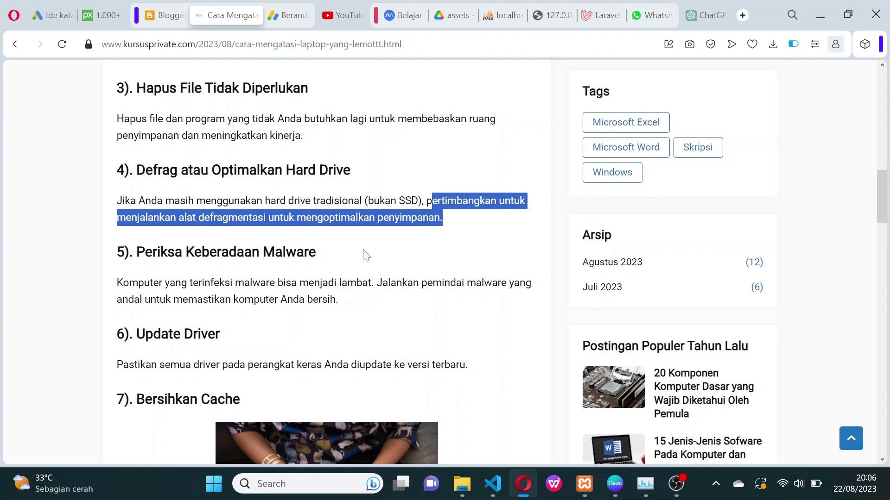
scroll(365, 255, "down", 2)
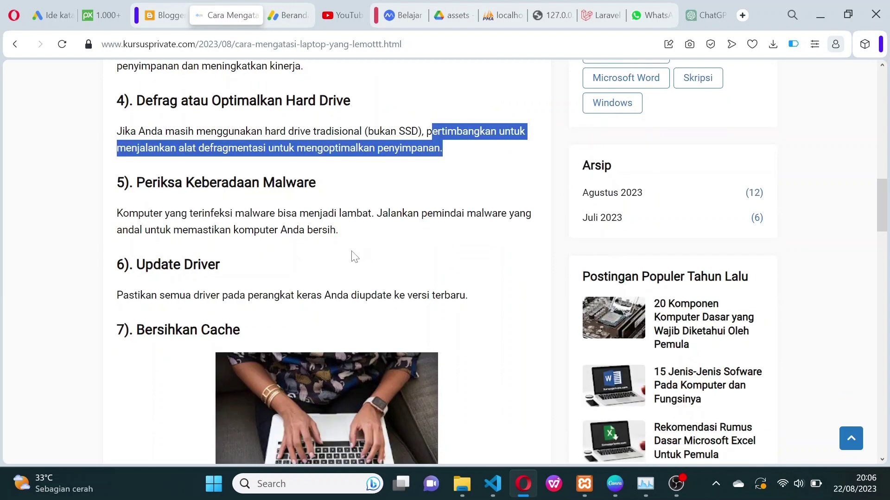
left_click_drag(134, 182, 317, 191)
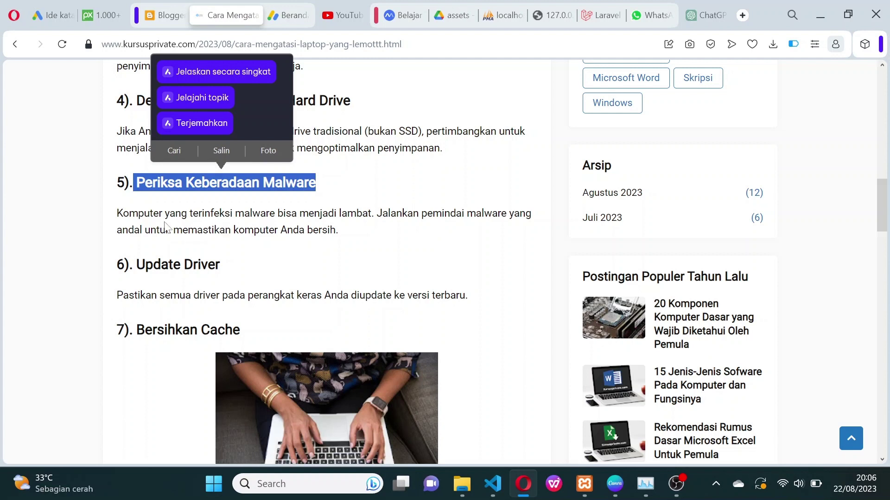
left_click_drag(123, 213, 331, 230)
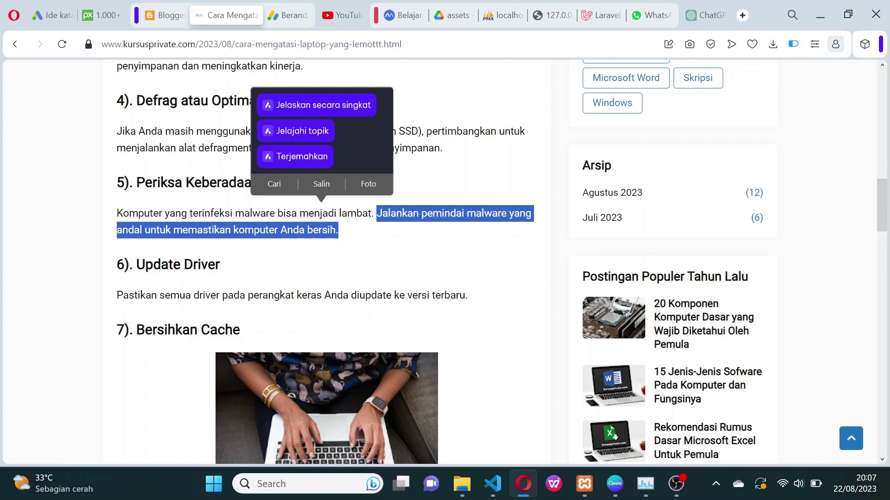
Read tips 6 and 7 on updating drivers and clearing the cache, highlighting their headings and explanations
scroll(203, 215, "down", 1)
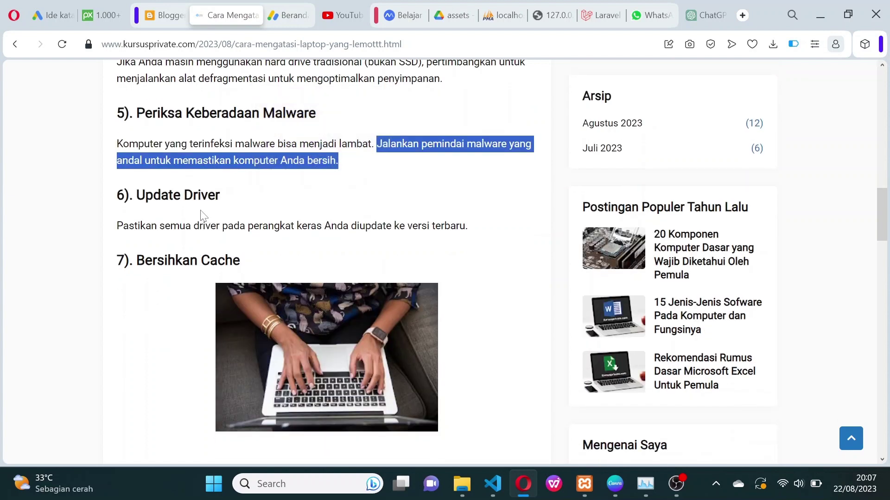
left_click_drag(136, 195, 222, 198)
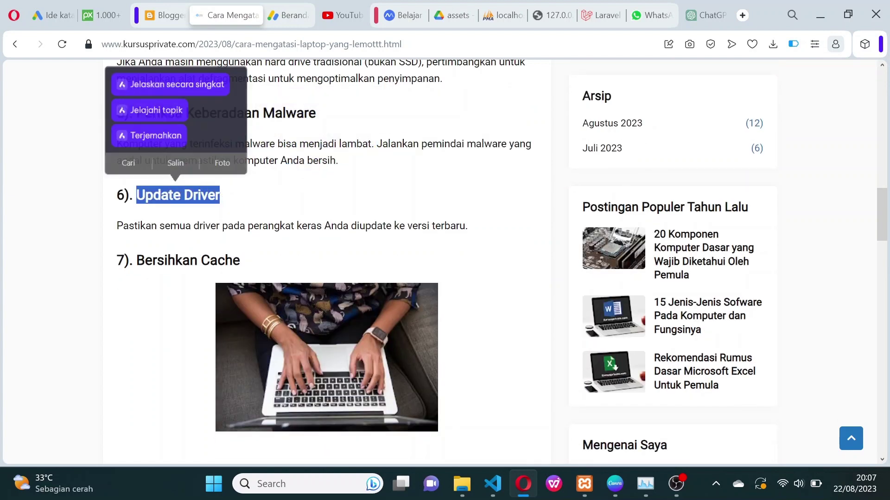
left_click_drag(117, 226, 426, 242)
scroll(145, 231, "down", 2)
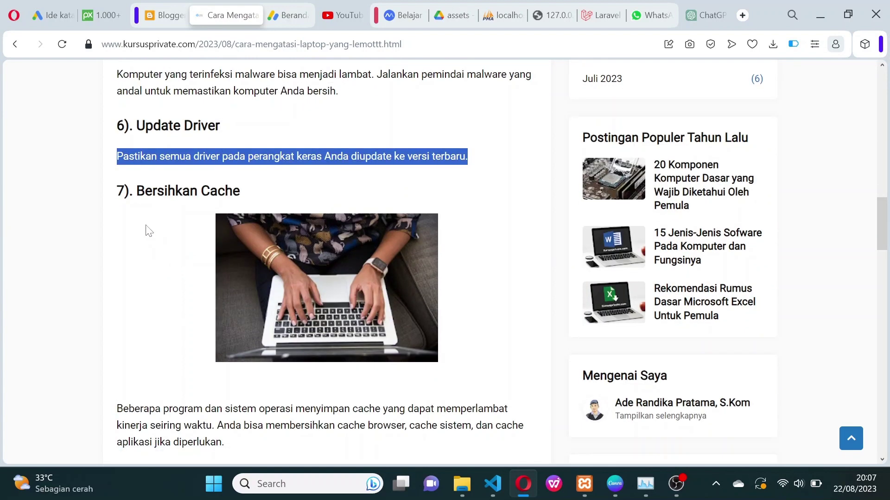
left_click_drag(134, 190, 242, 190)
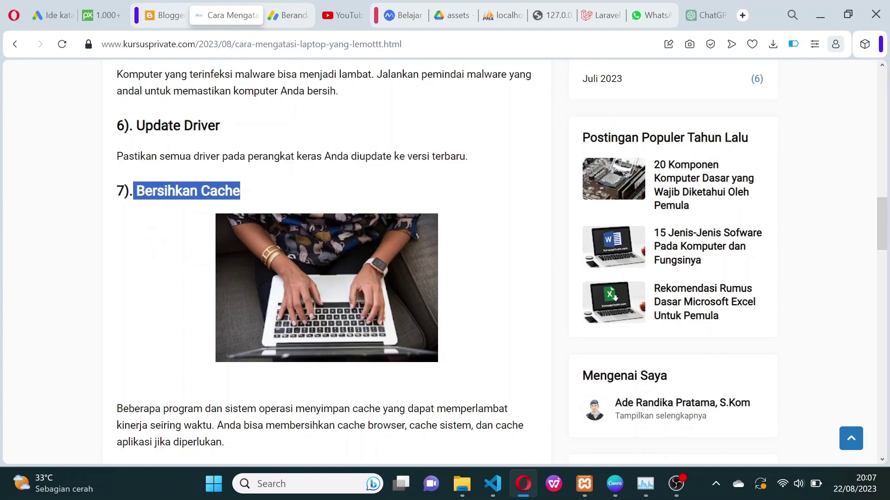
scroll(176, 272, "down", 1)
scroll(176, 272, "down", 1)
left_click_drag(116, 339, 214, 356)
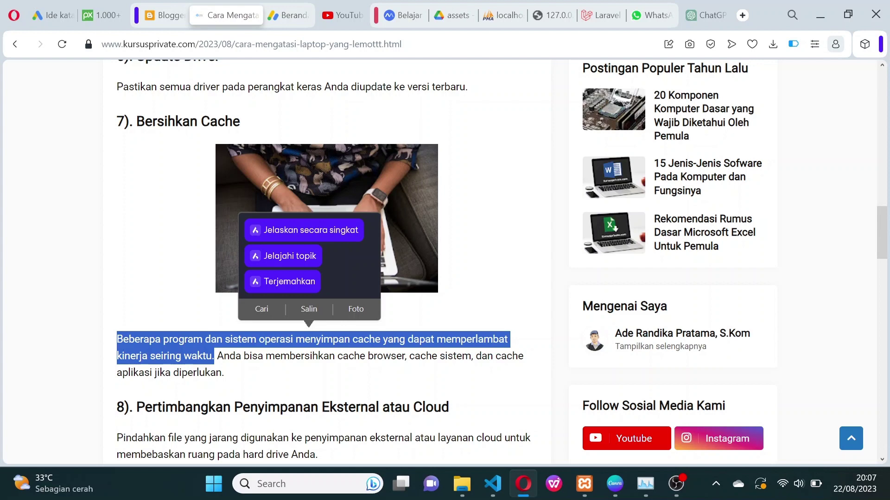
scroll(222, 348, "down", 5)
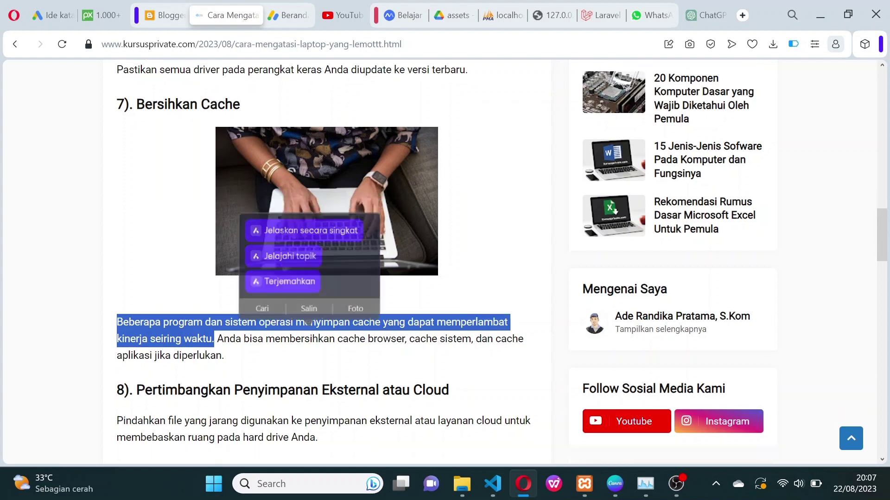
left_click_drag(217, 147, 260, 176)
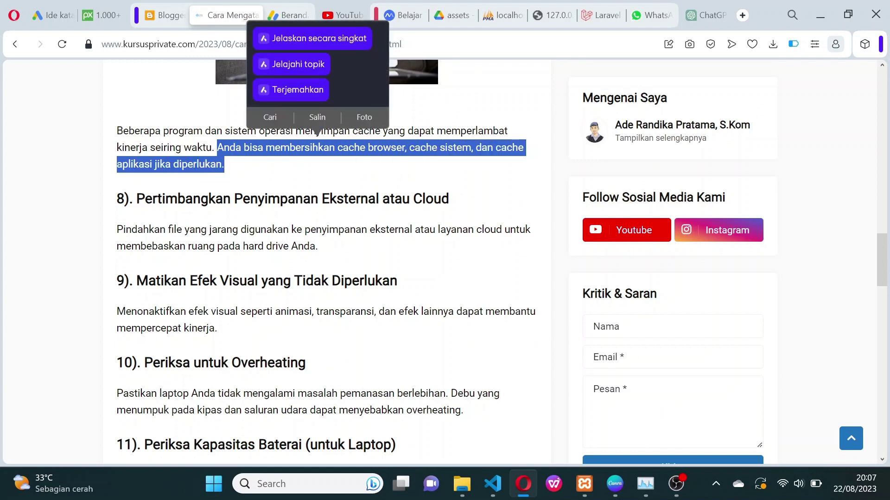
Read tips 8 and 9 on external or cloud storage and disabling visual effects, highlighting their headings and text
left_click_drag(137, 198, 454, 200)
left_click_drag(143, 230, 308, 260)
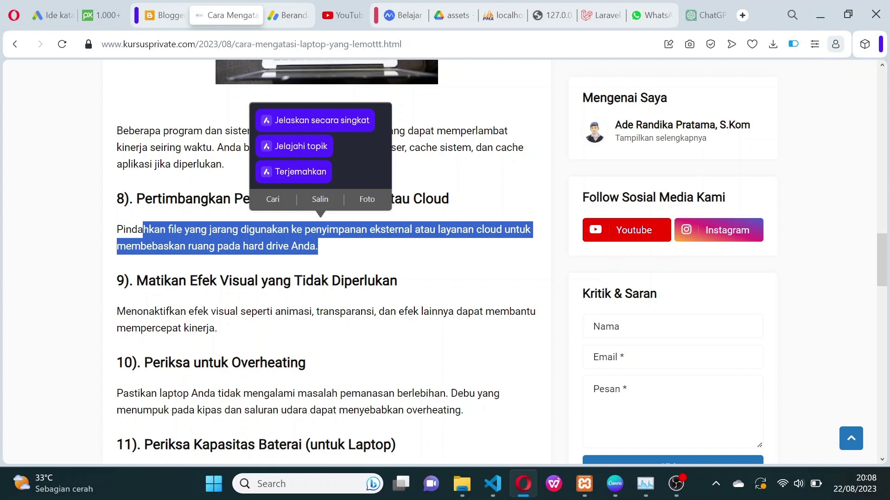
left_click(299, 260)
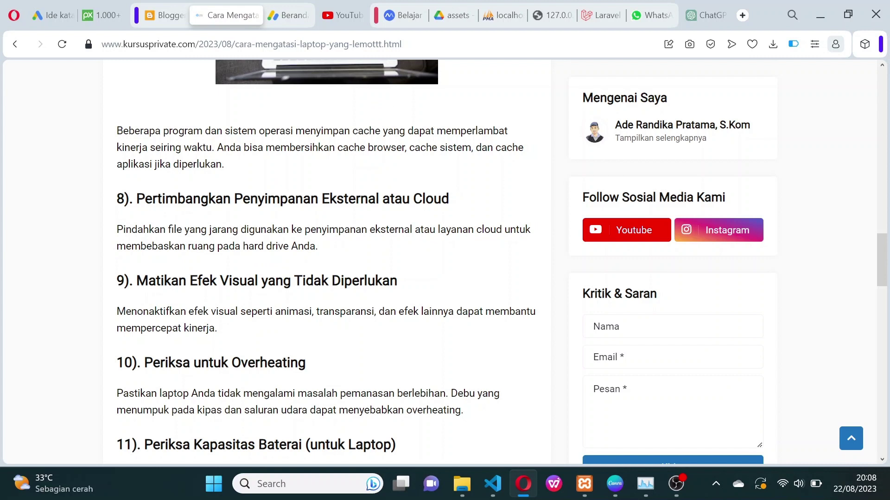
scroll(299, 260, "down", 1)
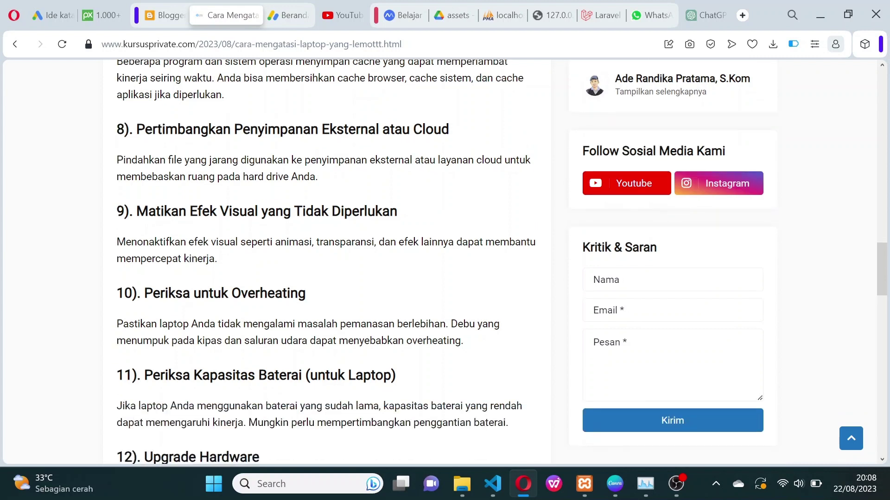
left_click_drag(136, 211, 398, 212)
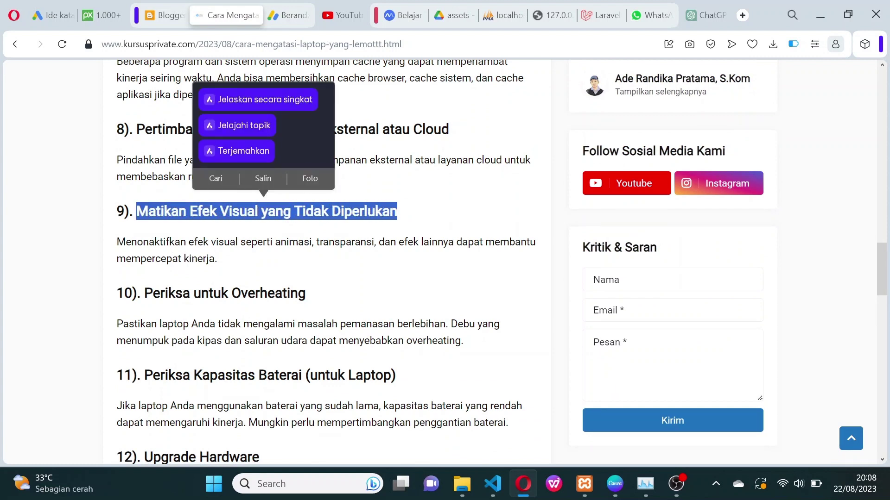
left_click_drag(116, 242, 282, 278)
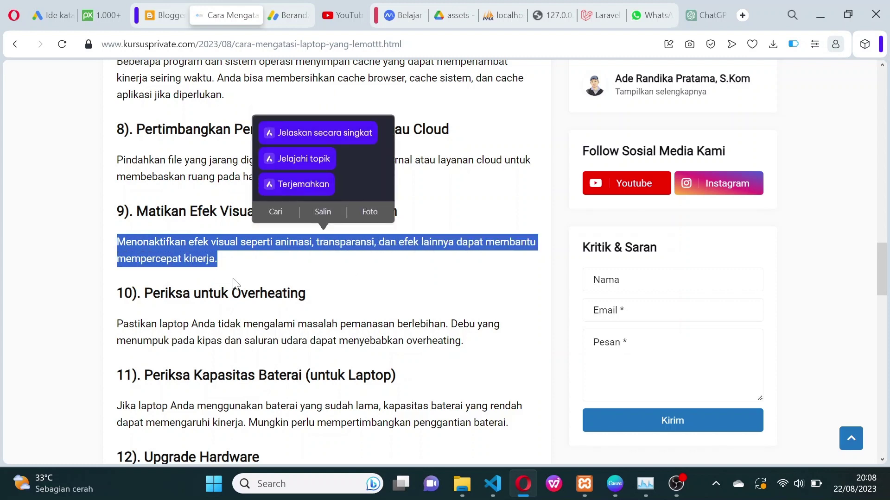
Read tips 10 and 11 on overheating and laptop battery capacity, highlighting their headings and explanations
left_click_drag(153, 293, 310, 295)
left_click_drag(134, 324, 448, 323)
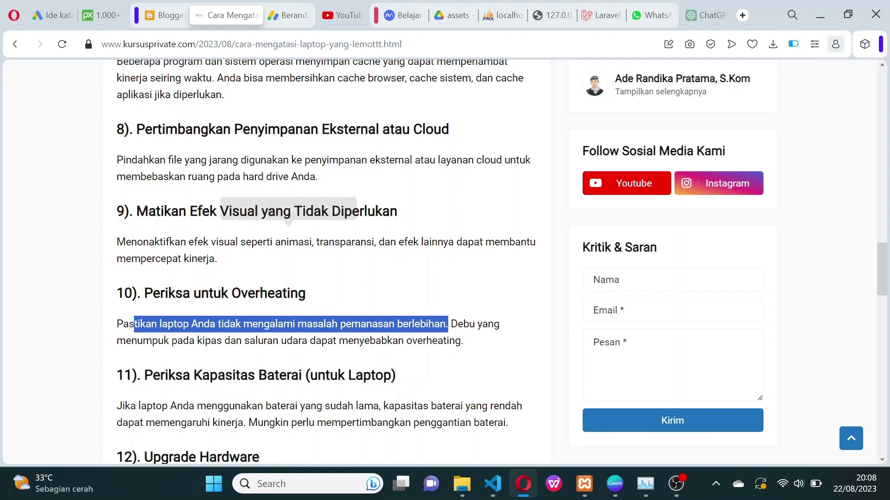
left_click_drag(177, 340, 469, 343)
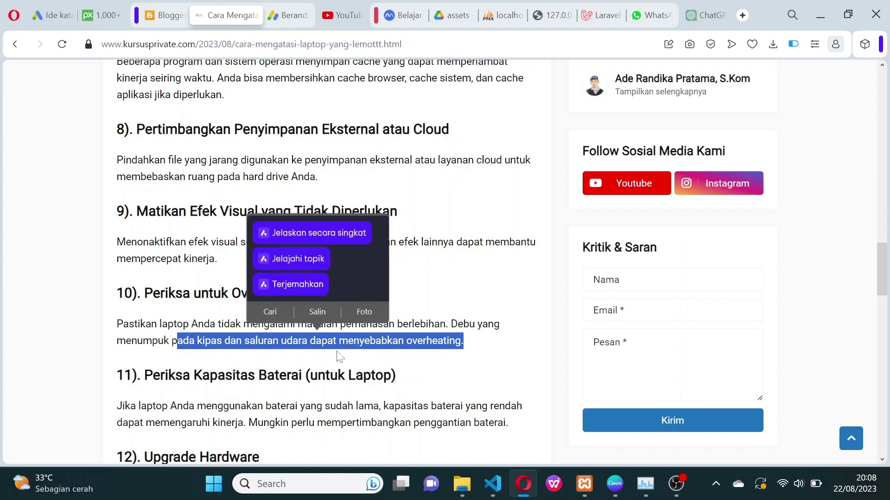
left_click(198, 357)
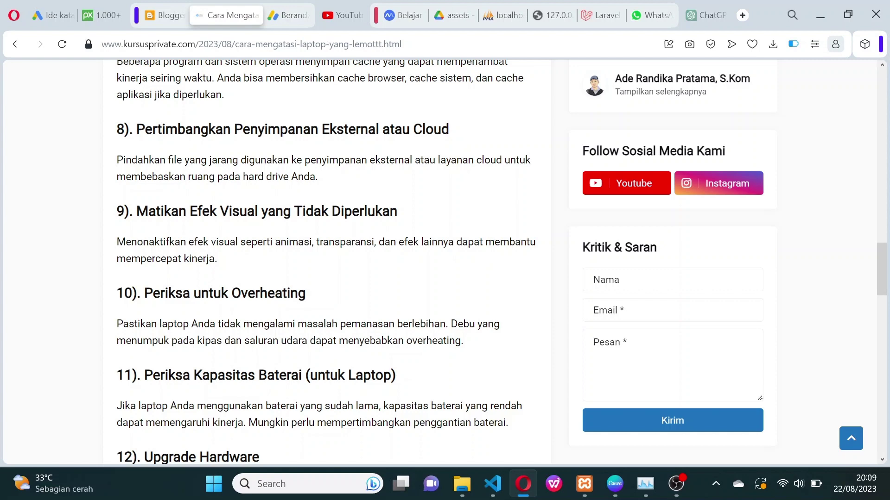
scroll(184, 348, "down", 3)
left_click_drag(145, 236, 402, 246)
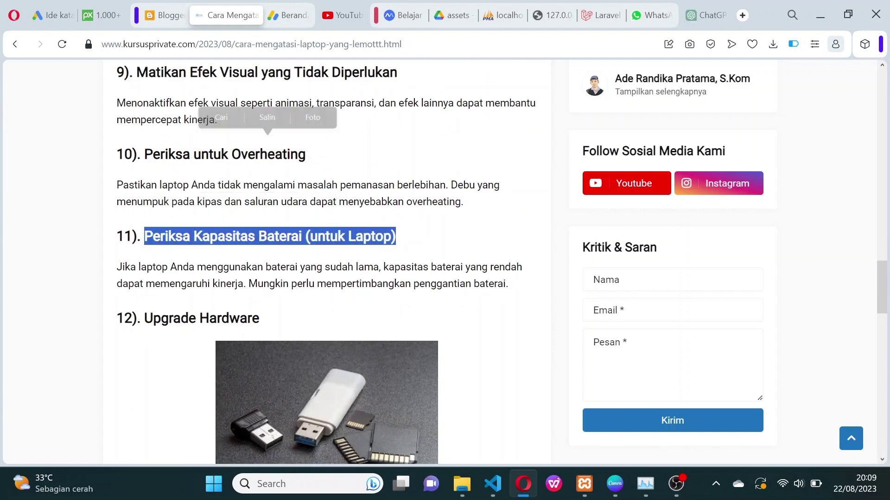
left_click_drag(117, 267, 498, 283)
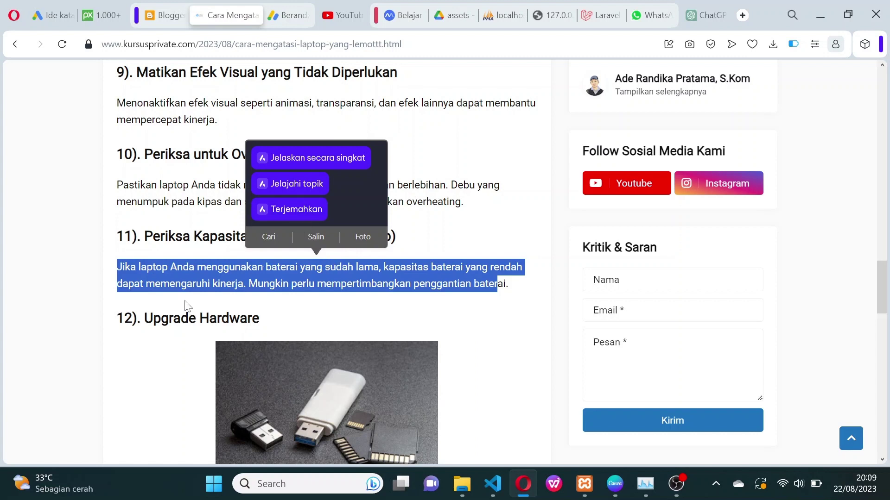
Read tip 12 on upgrading hardware, highlighting its heading and the paragraph below the picture
scroll(184, 302, "down", 3)
left_click_drag(146, 179, 267, 185)
scroll(268, 184, "down", 2)
left_click_drag(117, 327, 348, 363)
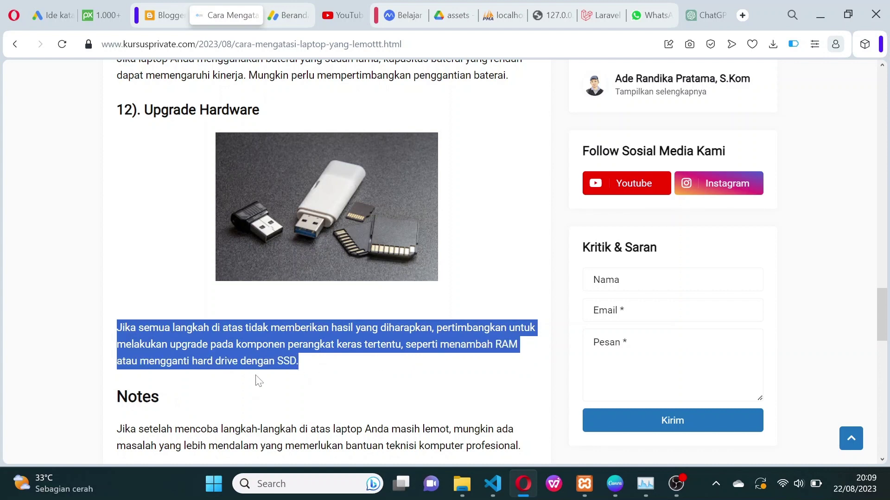
Return to tip 2 on CPU and RAM usage and highlight "Gunakan Task Manager" and the key combination in parentheses
left_click(345, 365)
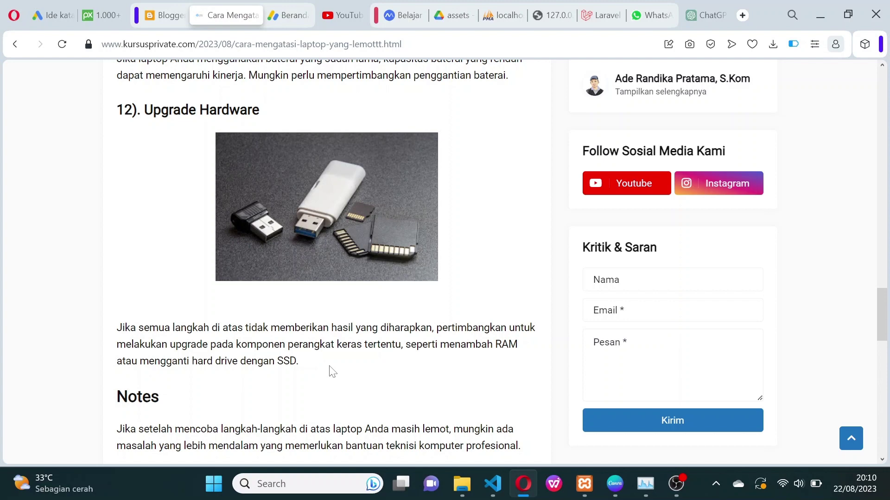
scroll(315, 369, "up", 15)
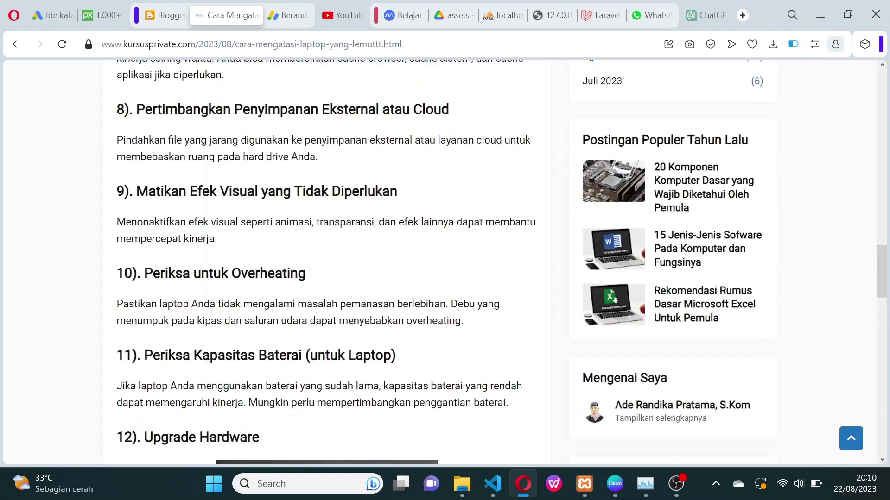
scroll(291, 359, "up", 8)
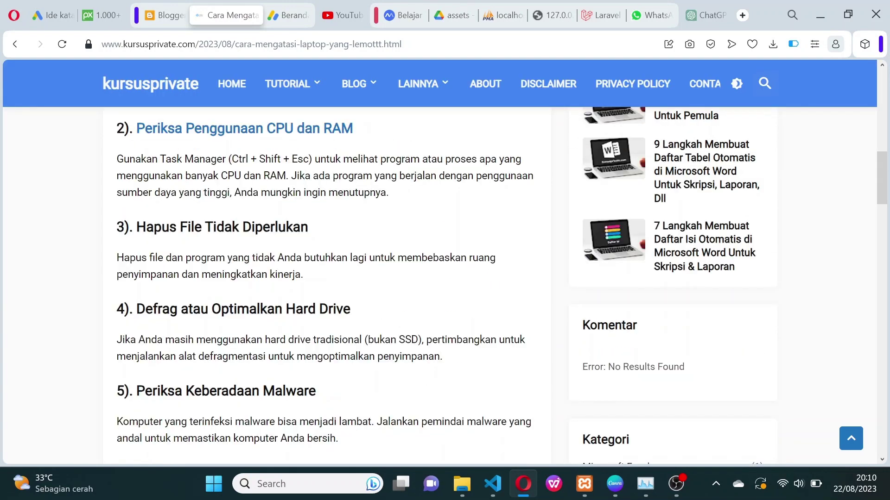
scroll(324, 285, "up", 3)
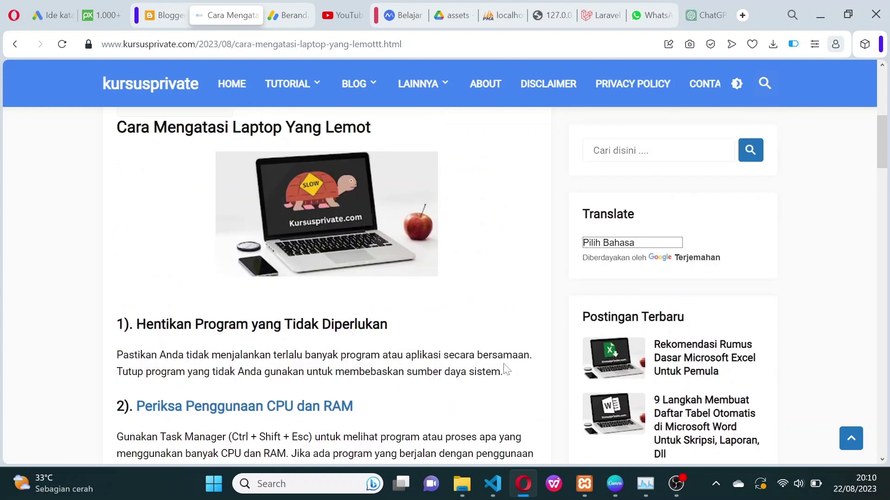
scroll(504, 364, "down", 2)
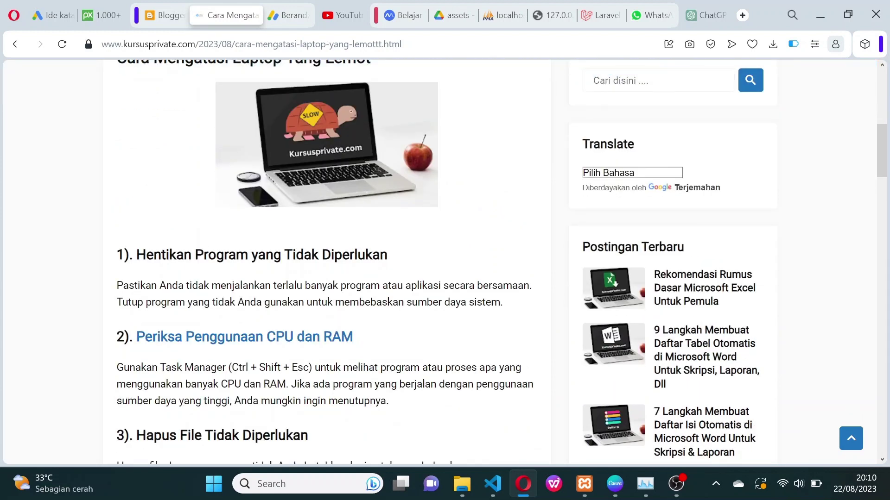
left_click_drag(117, 368, 228, 367)
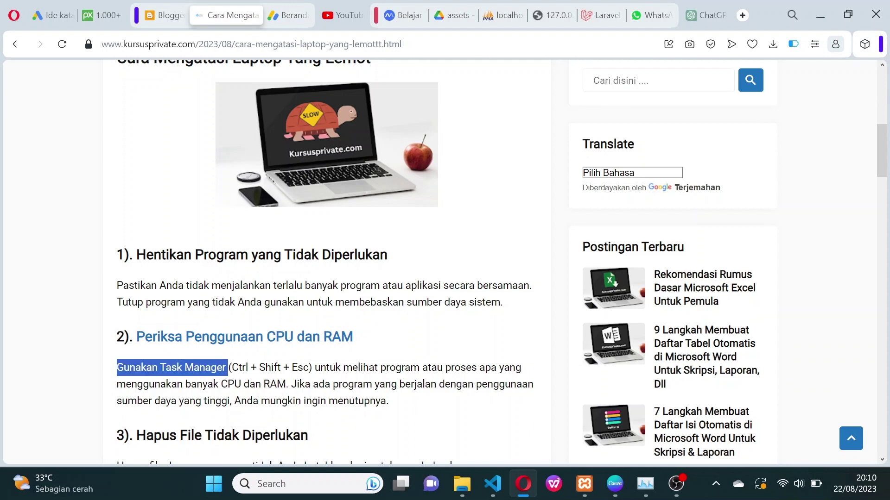
left_click(330, 380)
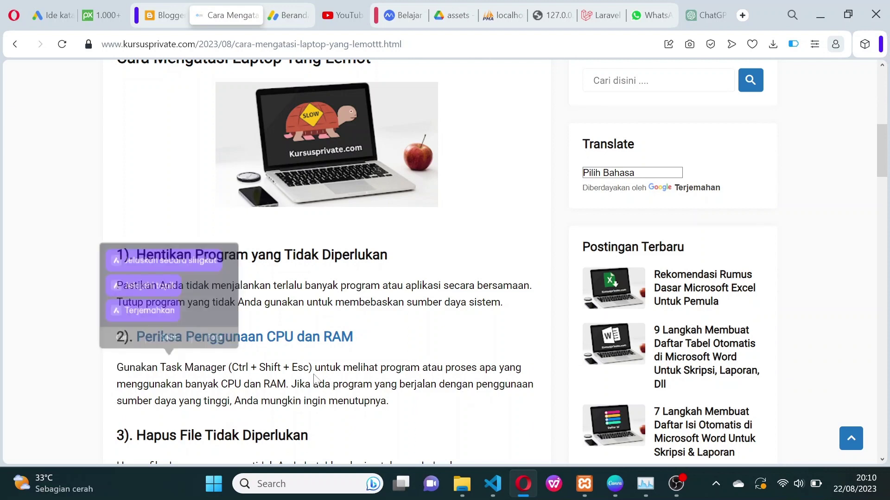
left_click_drag(232, 367, 309, 368)
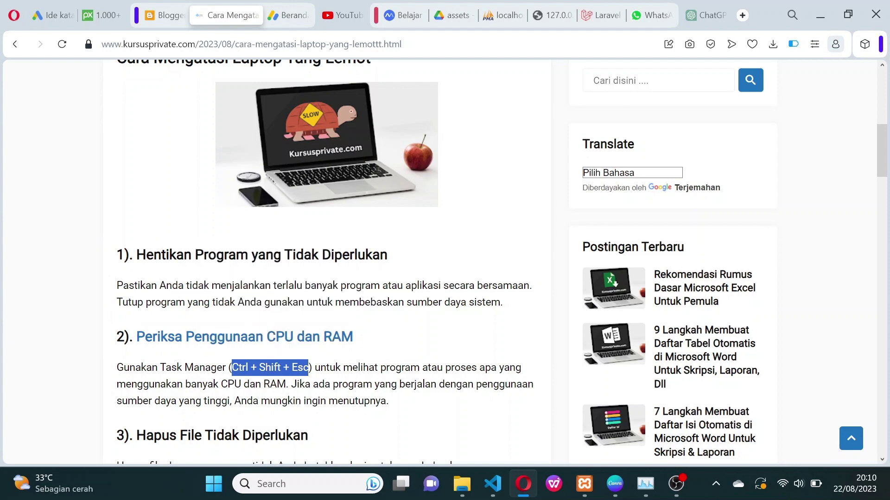
Open Task Manager, maximize its window, and examine the CPU and memory usage of the running apps
key("ctrl+shift+Escape")
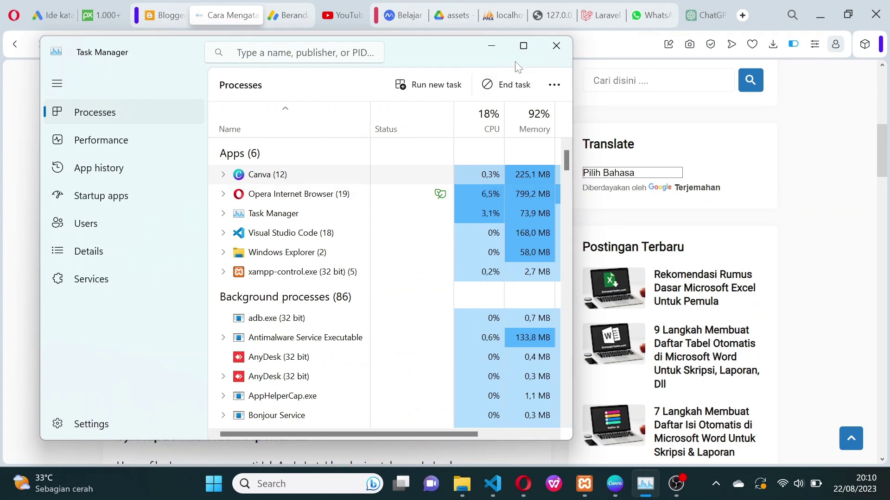
left_click(524, 46)
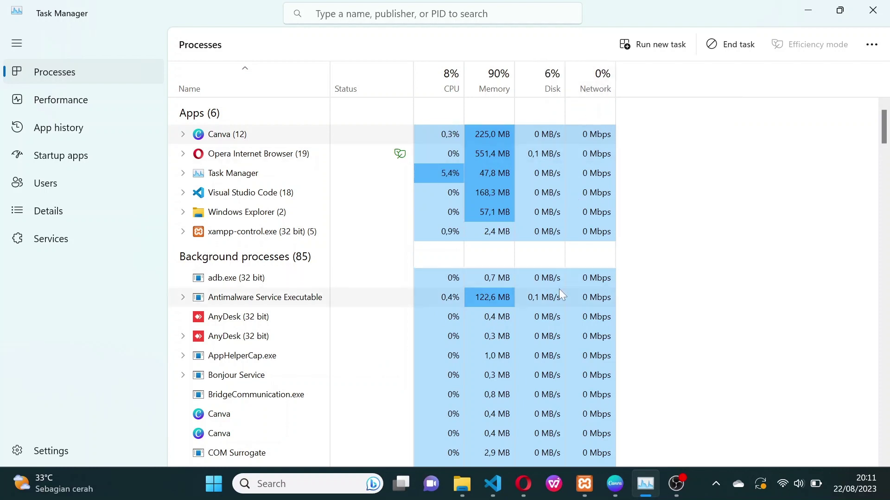
scroll(559, 290, "down", 1)
scroll(559, 290, "up", 1)
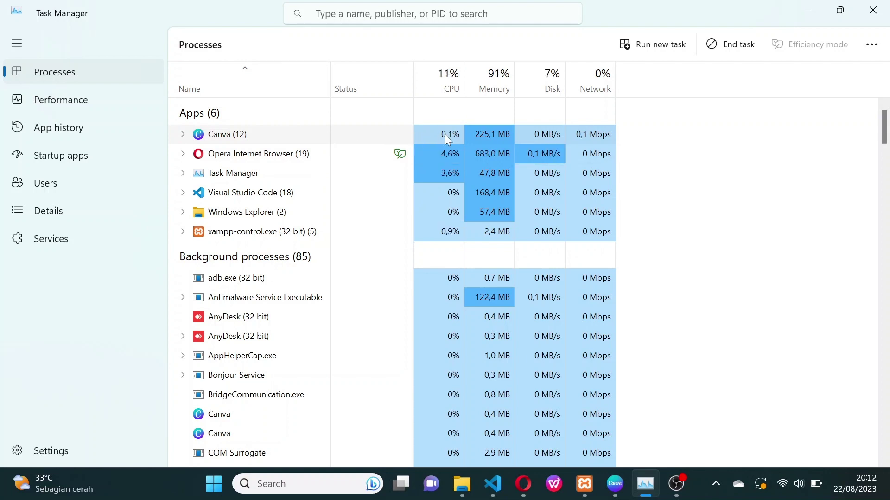
End the Canva task in the list of running apps
right_click(478, 138)
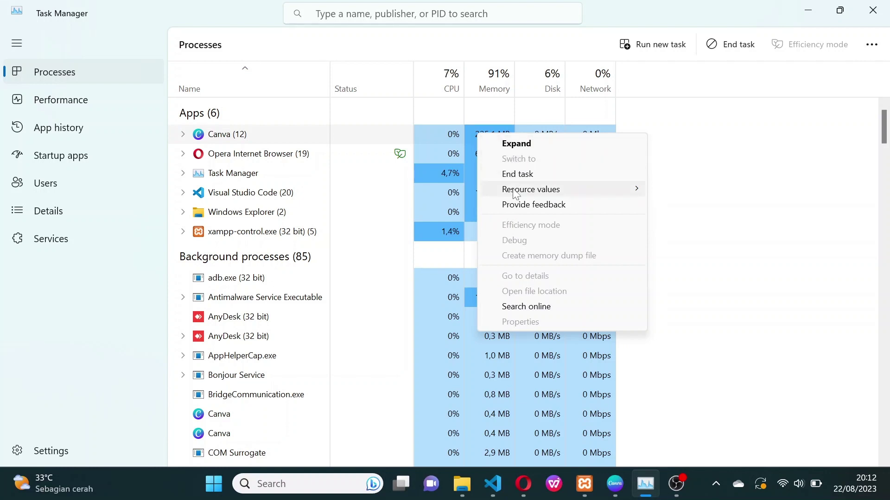
mouse_move(516, 196)
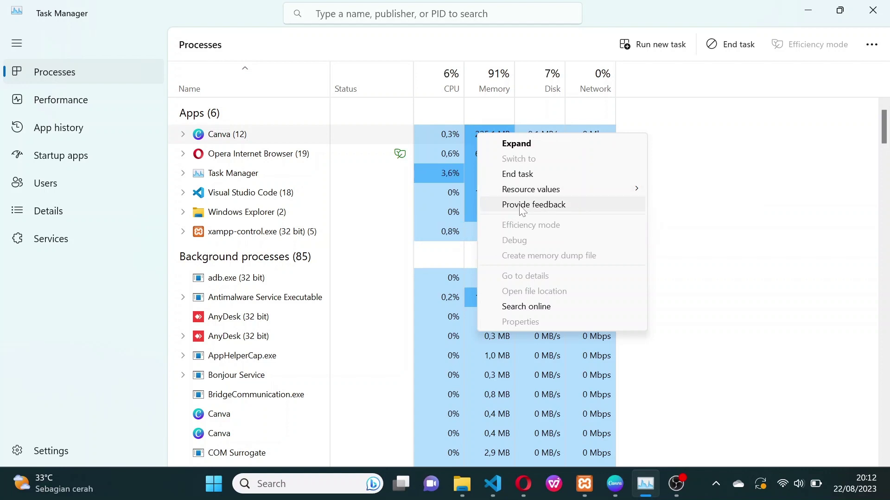
left_click(507, 179)
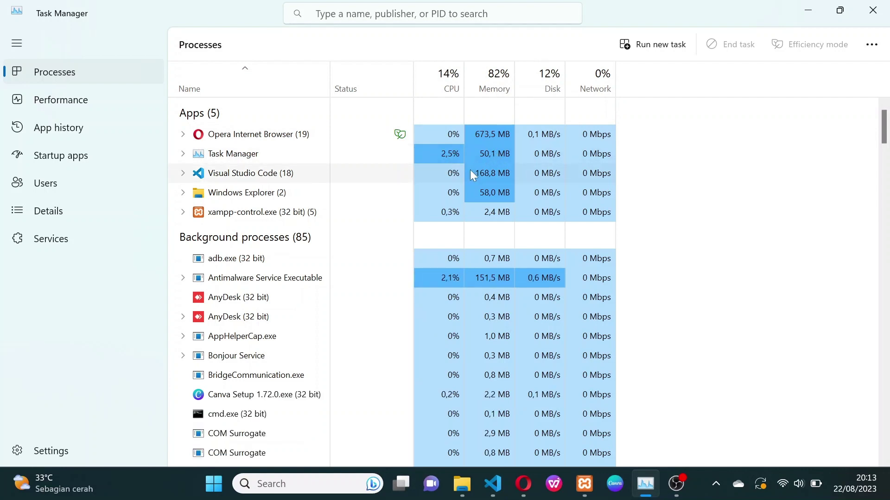
Review the resource usage of the remaining apps and background processes, and select Opera Internet Browser
scroll(462, 231, "down", 3)
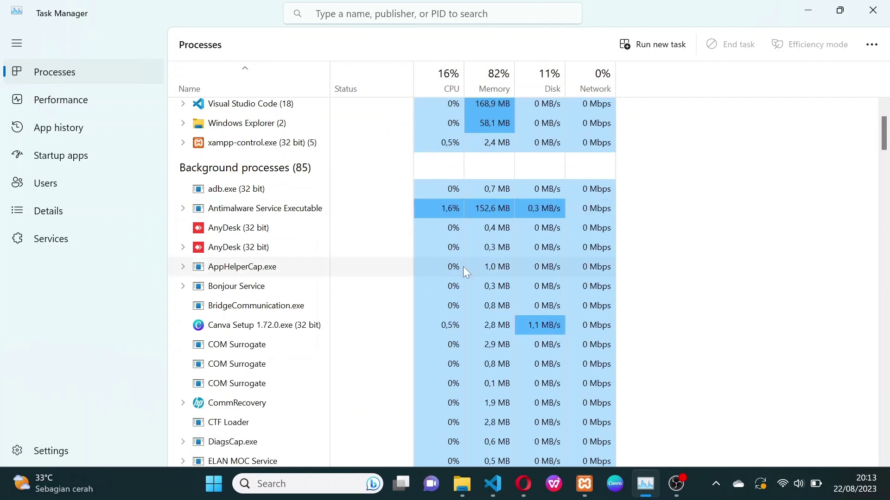
scroll(459, 260, "up", 2)
scroll(455, 250, "up", 1)
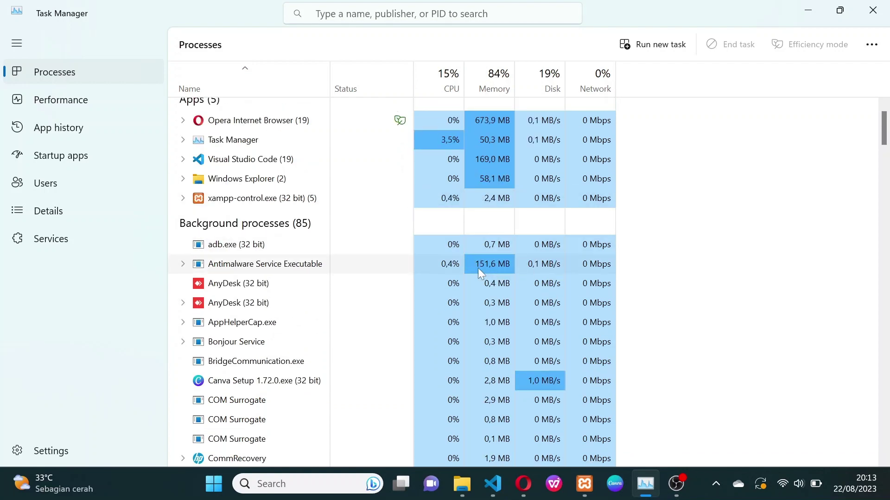
scroll(479, 195, "up", 1)
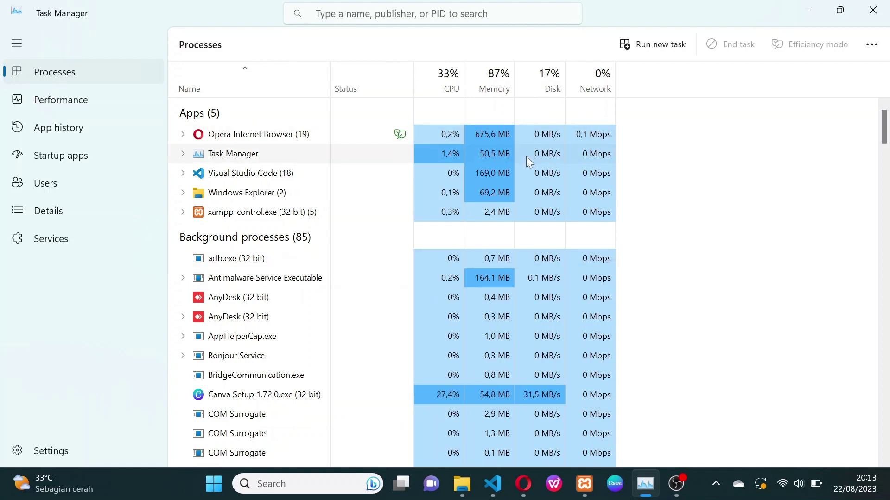
right_click(472, 176)
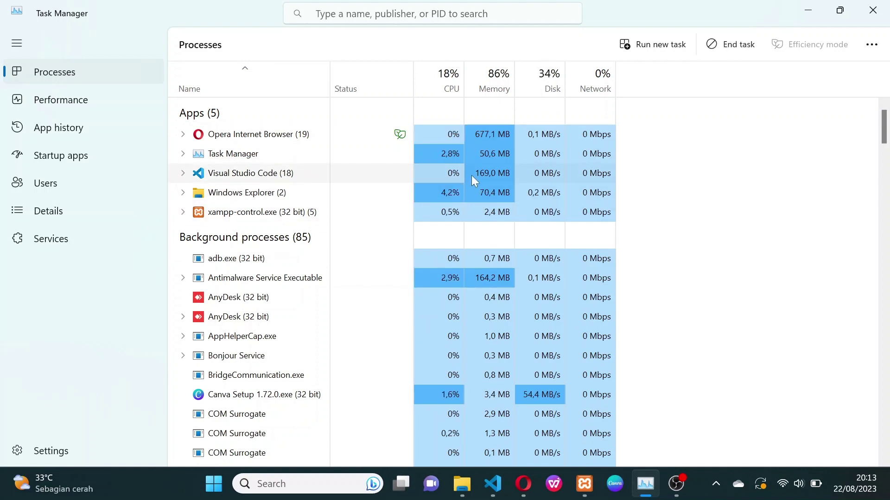
left_click(446, 143)
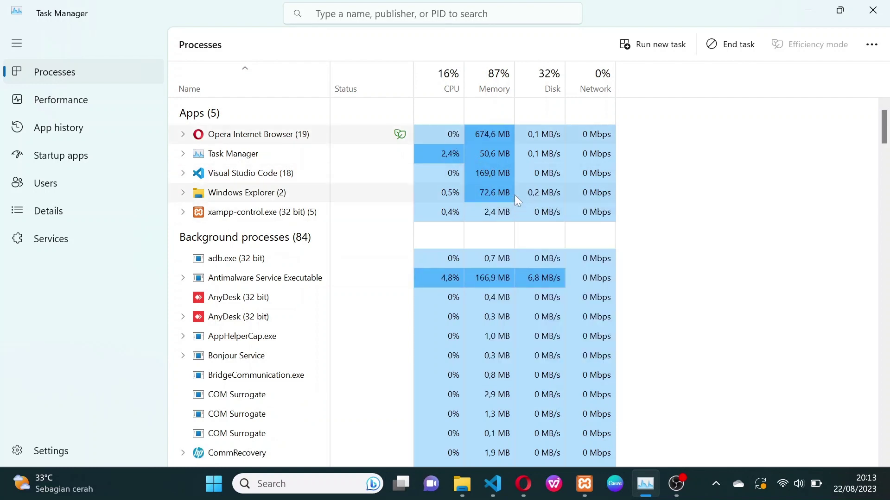